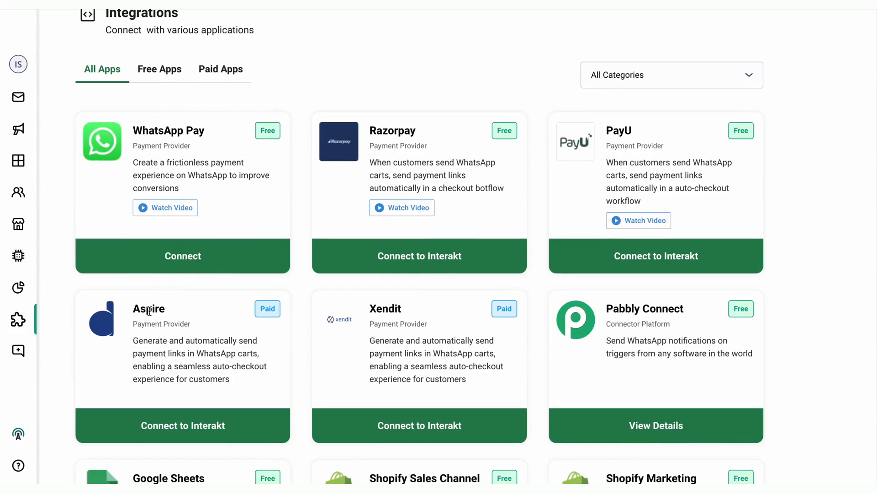
Start connecting the Aspire payment gateway and open the settings of its Aspire (Duitku) New Payment <> Interakt Track Event workflow
click(189, 425)
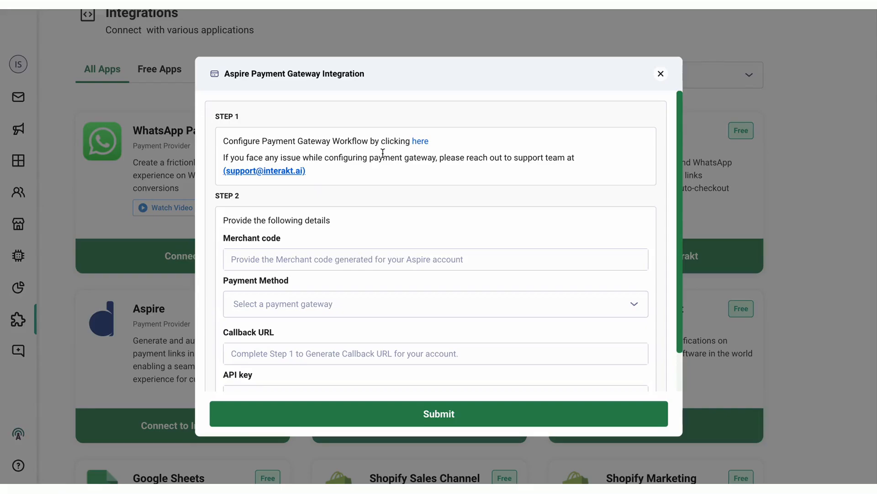
click(419, 145)
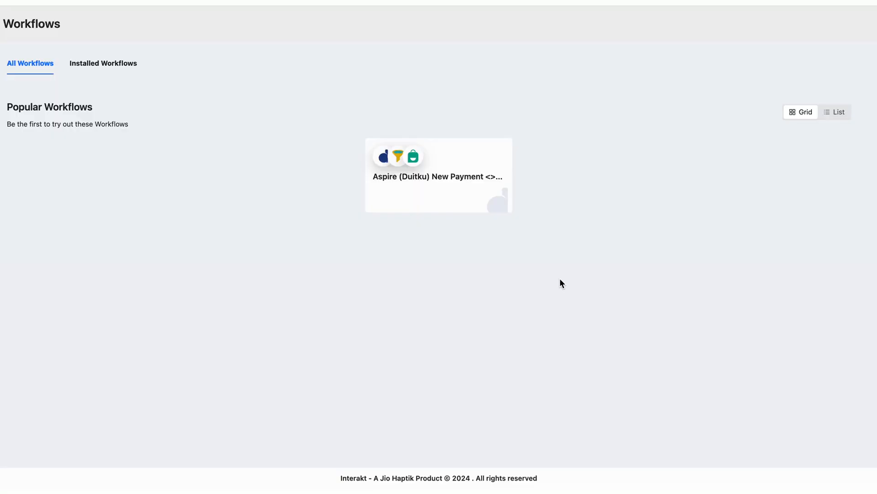
click(444, 172)
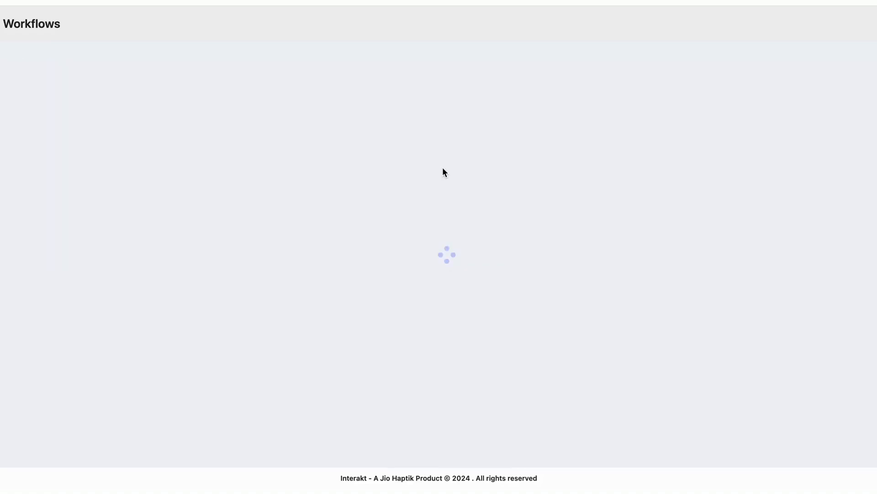
click(30, 149)
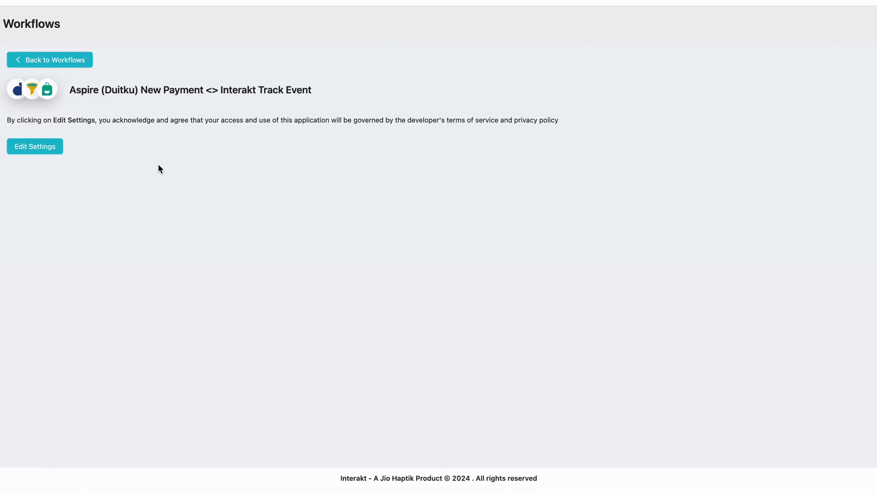
click(42, 151)
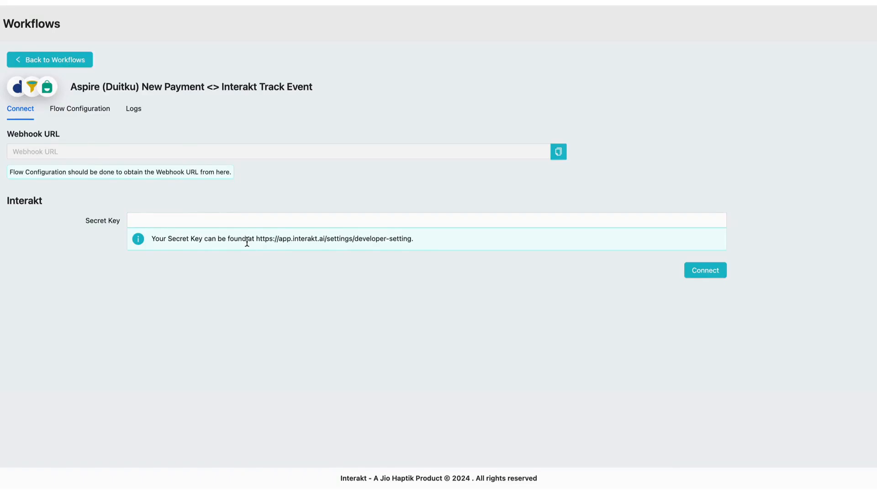
Paste the Interakt secret key into the workflow's connection settings and connect the account
click(188, 221)
key(super+v)
click(705, 270)
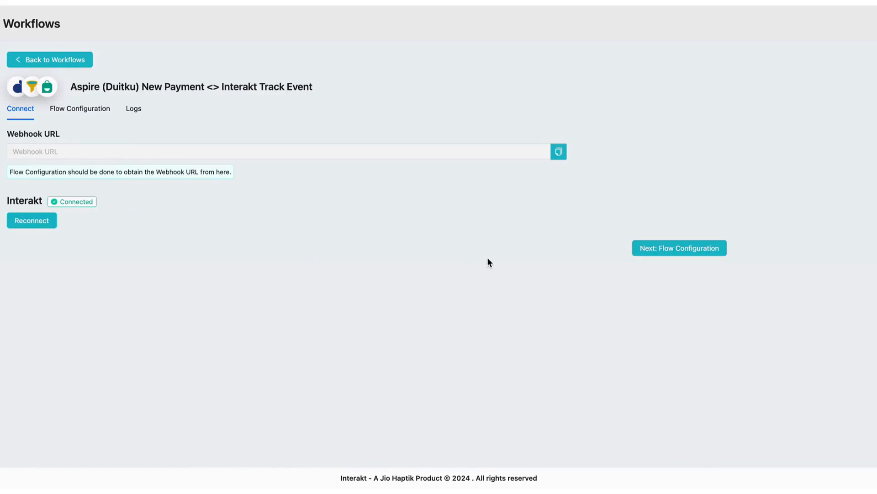
Activate the workflow in its flow configuration and return to the connection settings for the webhook URL
click(684, 248)
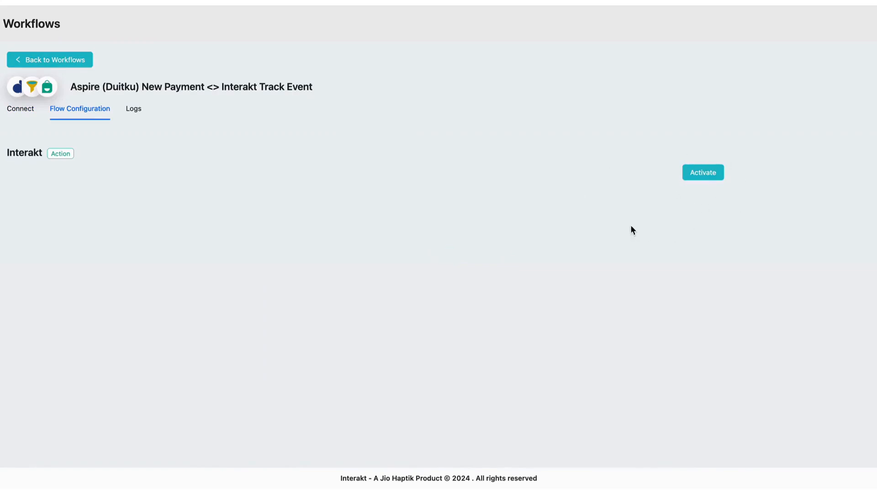
click(702, 178)
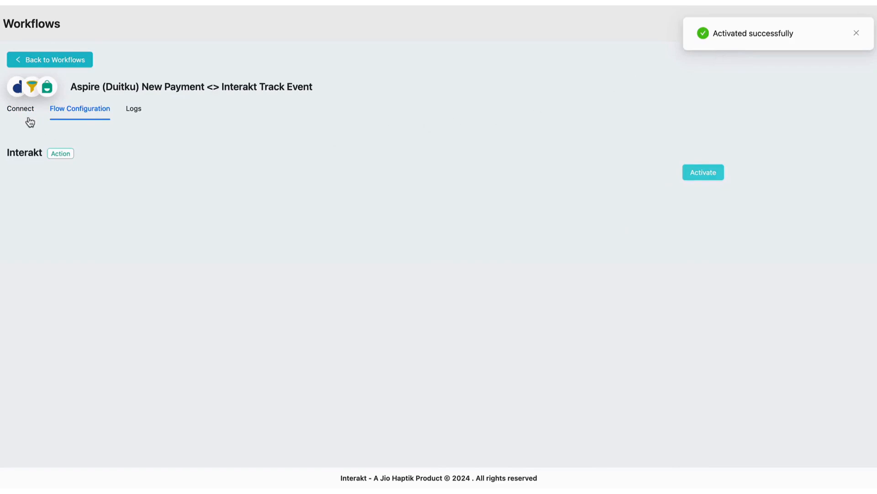
click(20, 112)
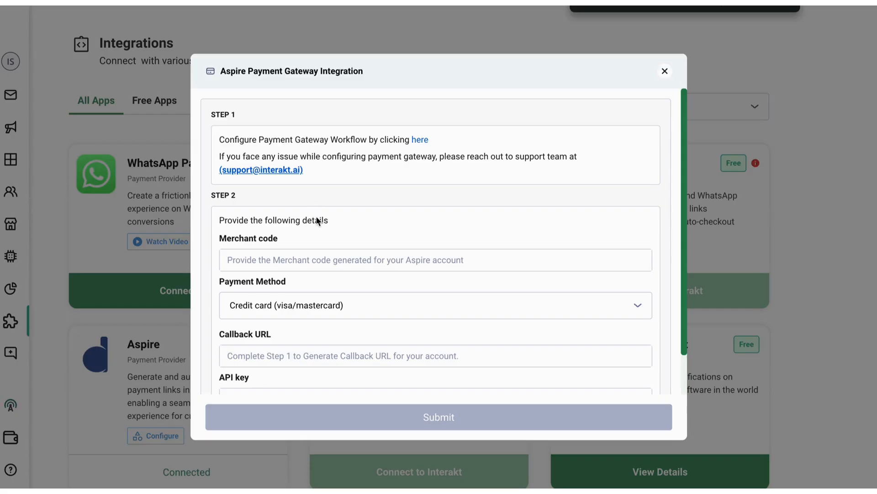
Switch to the Duitku merchant dashboard, open the project list and select the merchant code of the interakt test project
scroll(330, 234, down, 2)
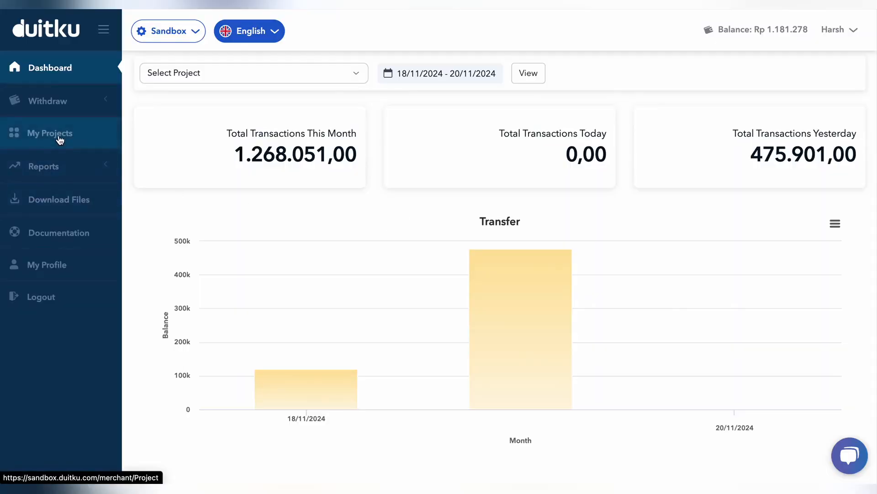
click(96, 141)
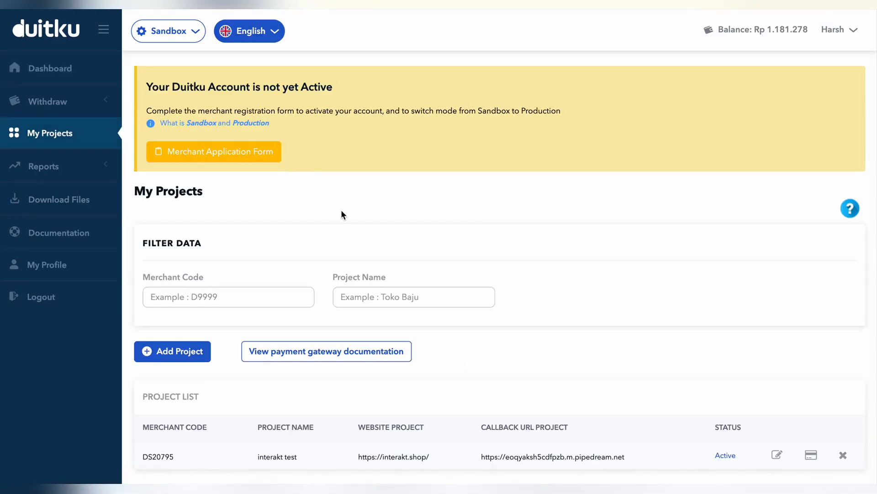
scroll(295, 270, down, 2)
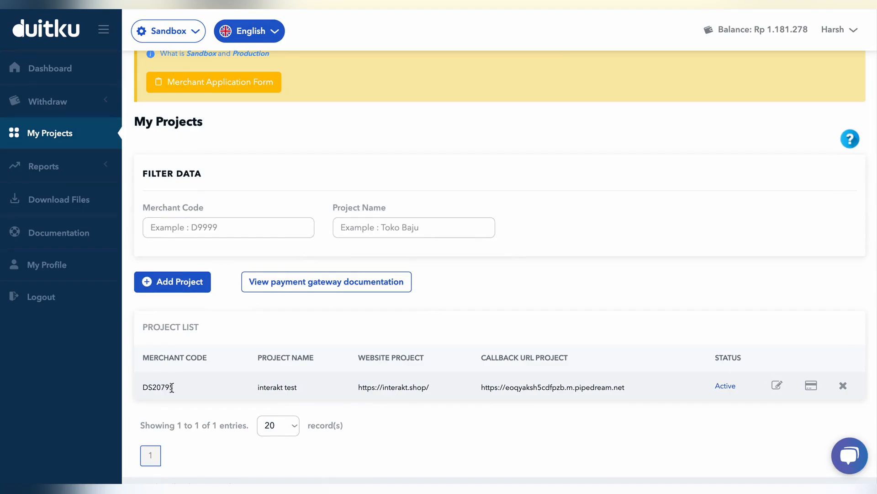
double_click(163, 388)
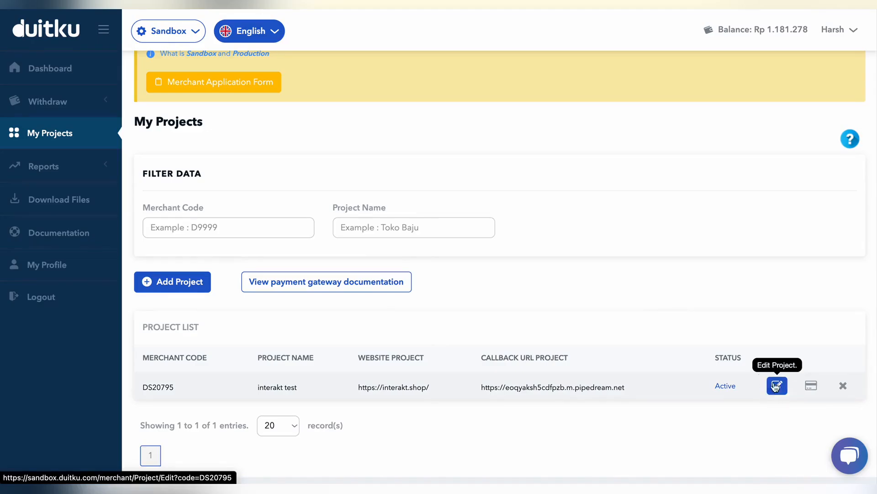
Open the interakt test project for editing and submit the account password to reveal its API key
click(778, 387)
scroll(418, 288, down, 2)
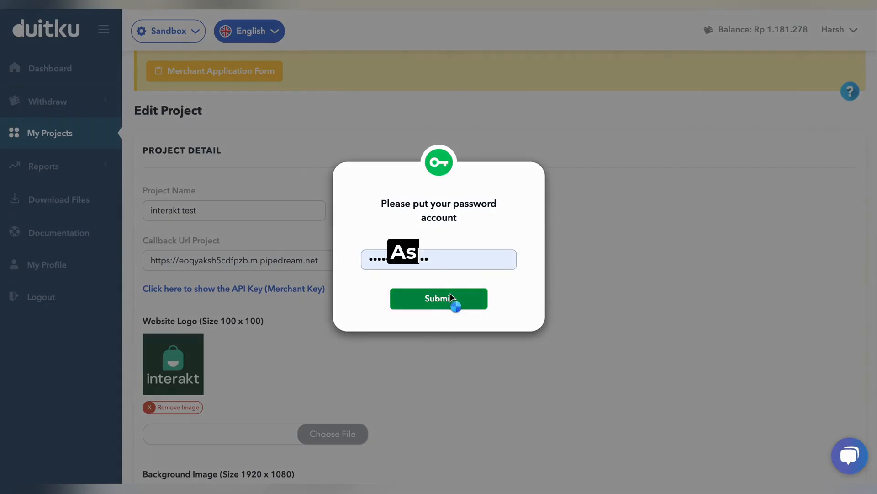
click(451, 299)
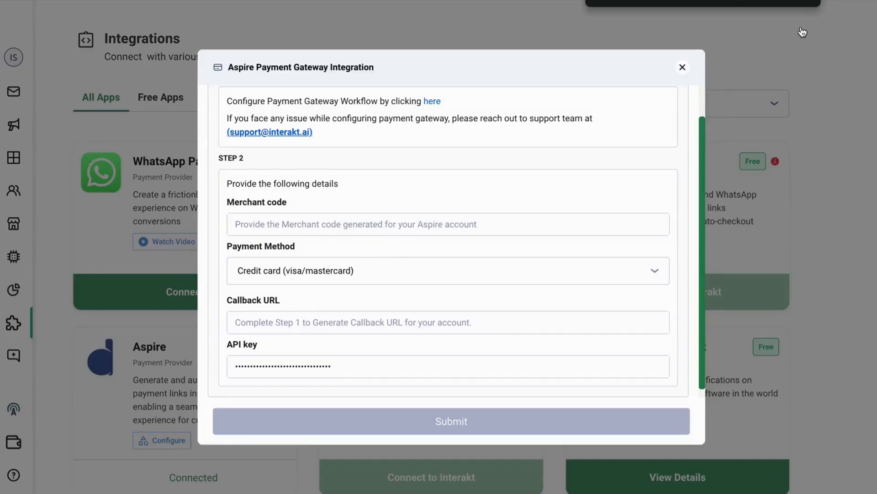
Back in Interakt's Aspire integration form, enter the merchant code and choose Credit card (visa/mastercard) as the payment method
click(419, 220)
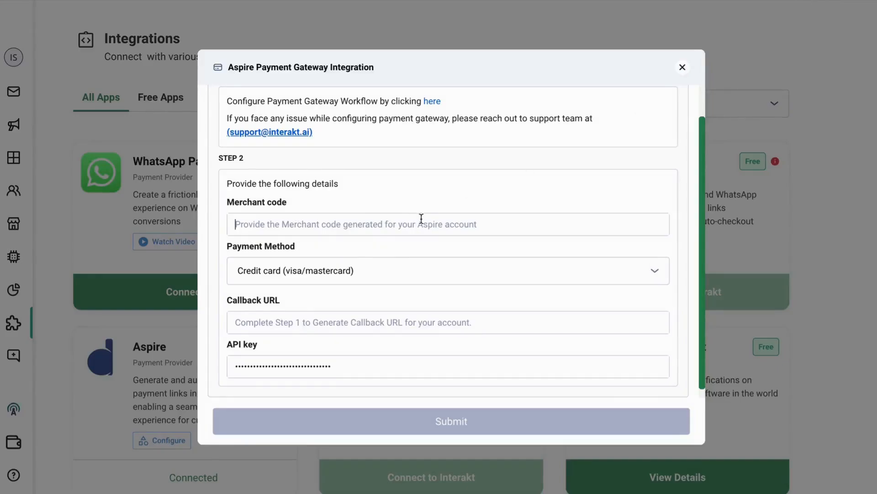
text(DS20)
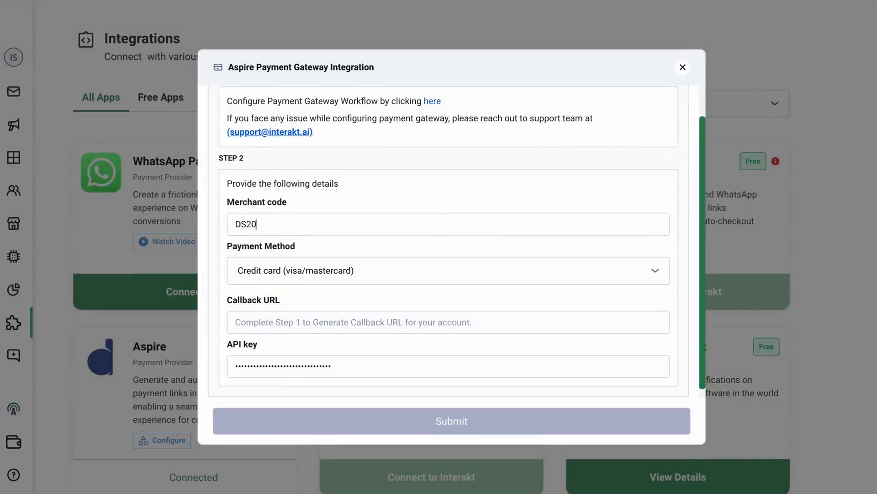
text(795)
click(391, 271)
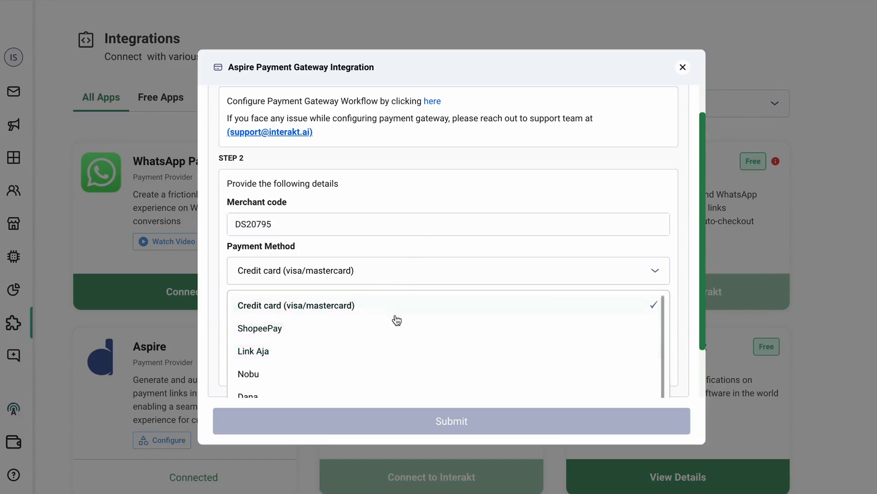
click(361, 311)
Paste the workflow's webhook URL as the callback URL and submit the Aspire integration form
scroll(401, 251, down, 1)
click(320, 312)
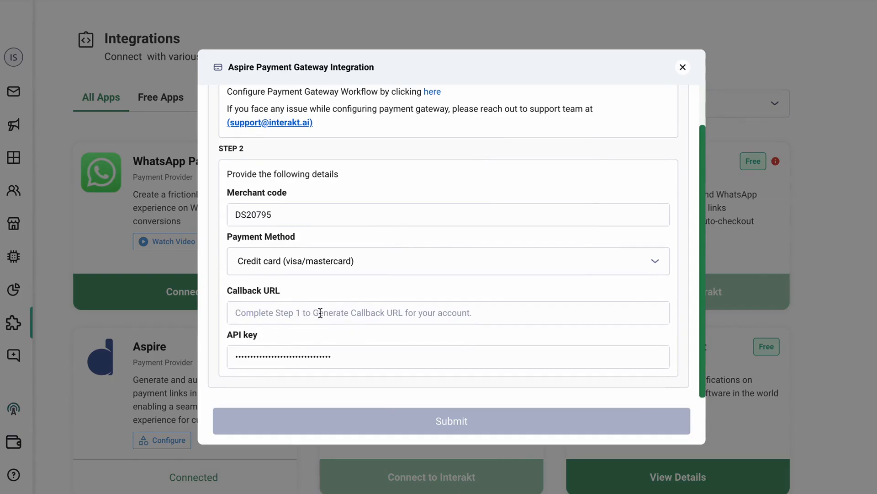
key(ctrl+v)
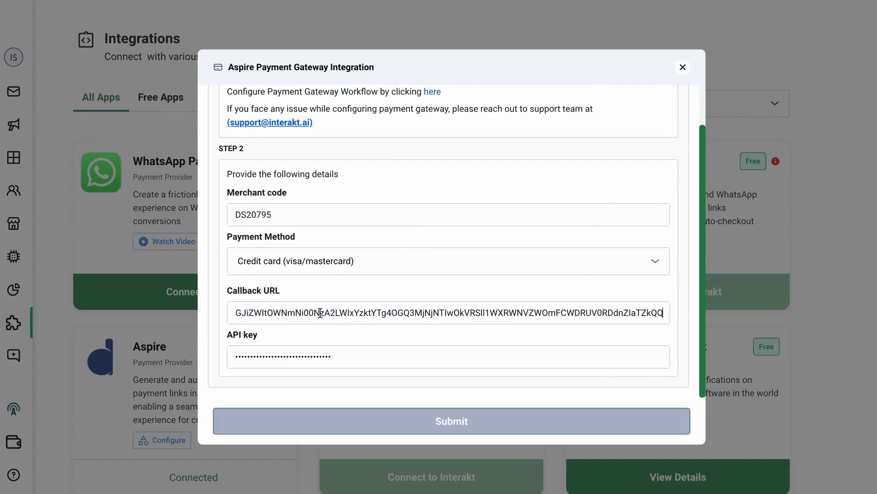
click(319, 356)
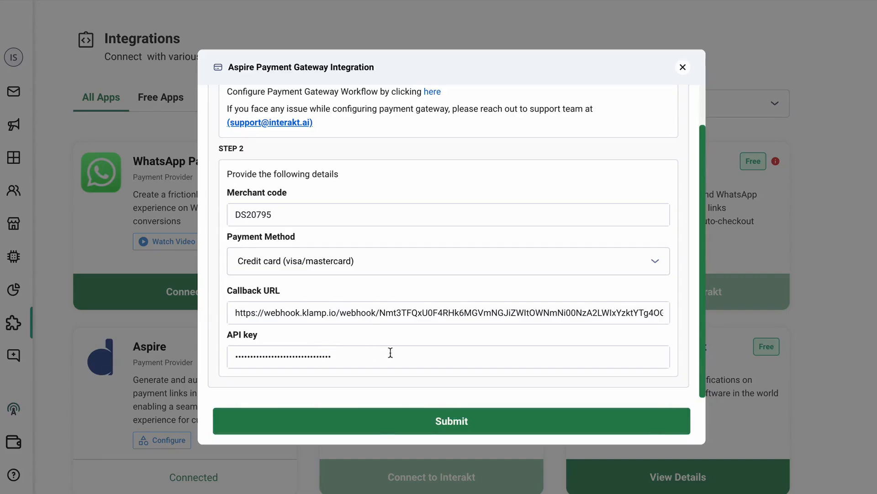
click(445, 421)
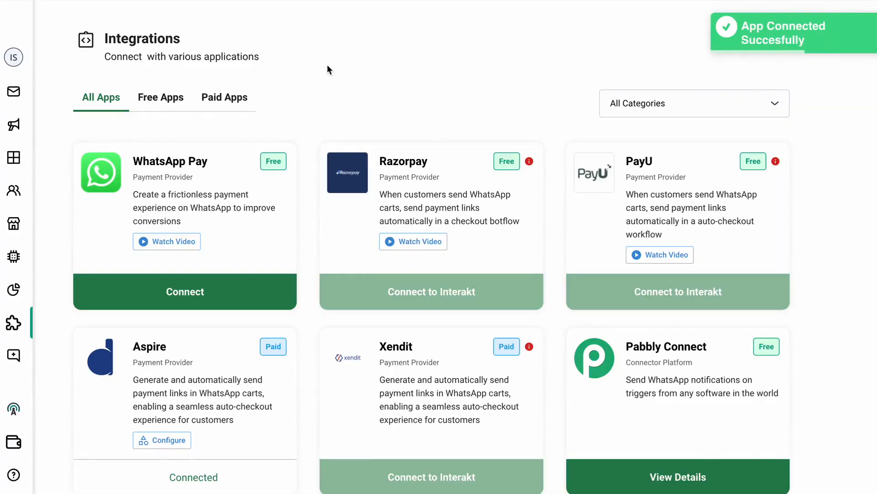
Search the inbox for the customer by phone number and open their conversation
click(15, 94)
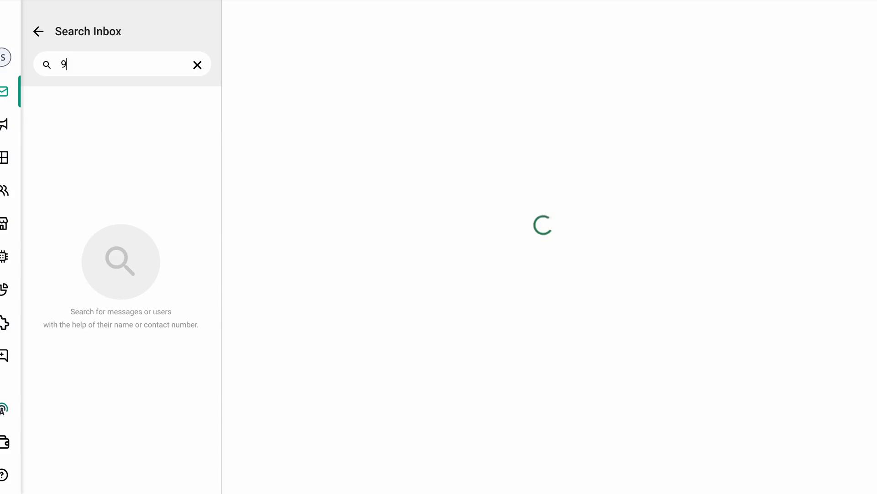
text(99)
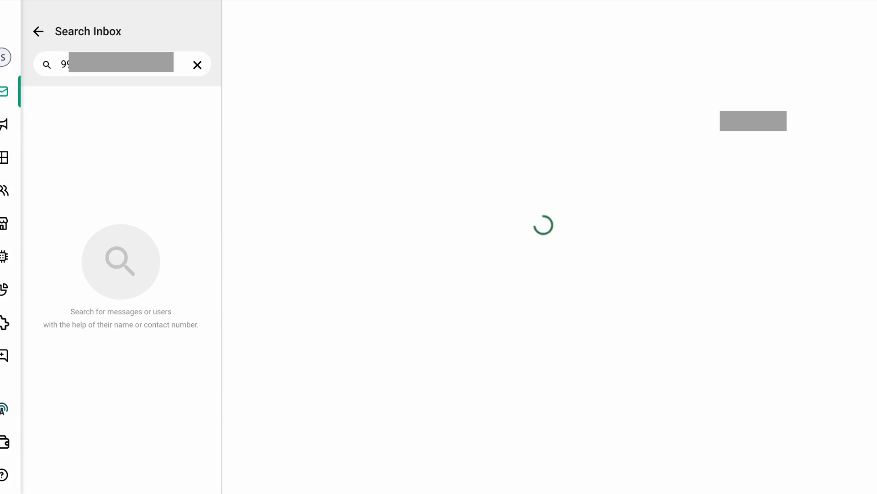
click(75, 129)
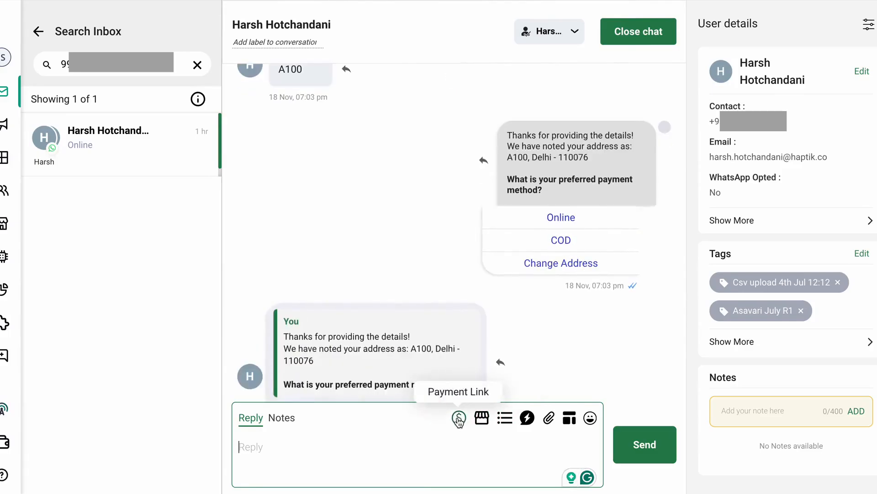
Generate an IDR payment link for Rp 12000 through Aspire and send it to the customer in the chat
click(459, 419)
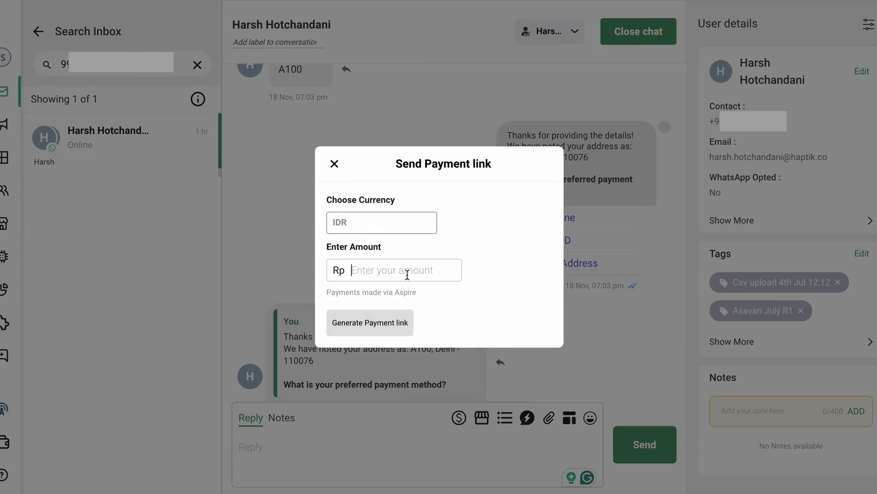
text(12000)
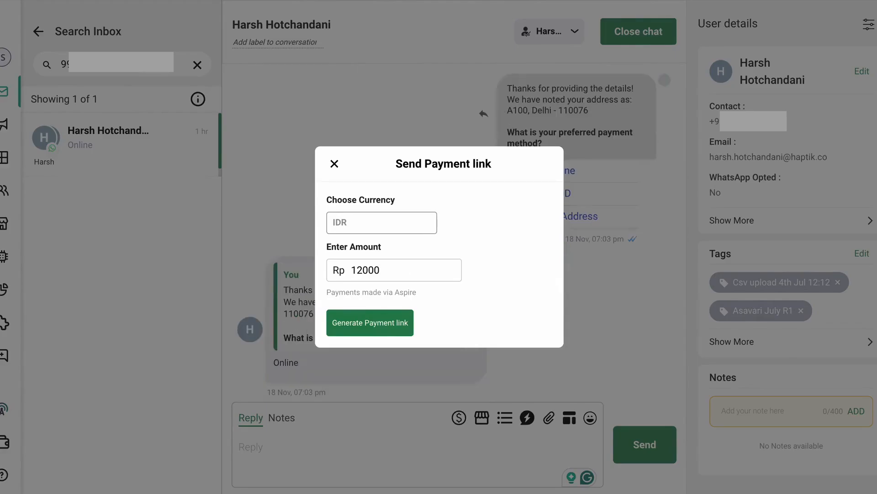
click(378, 325)
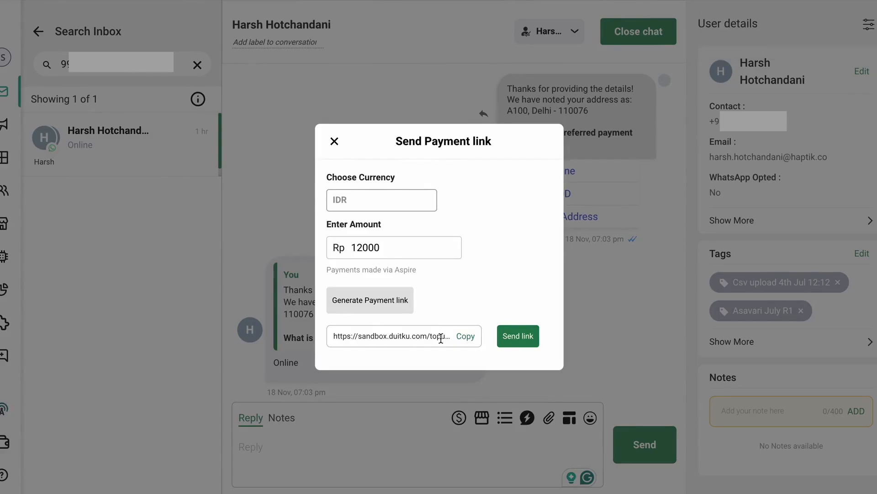
click(518, 336)
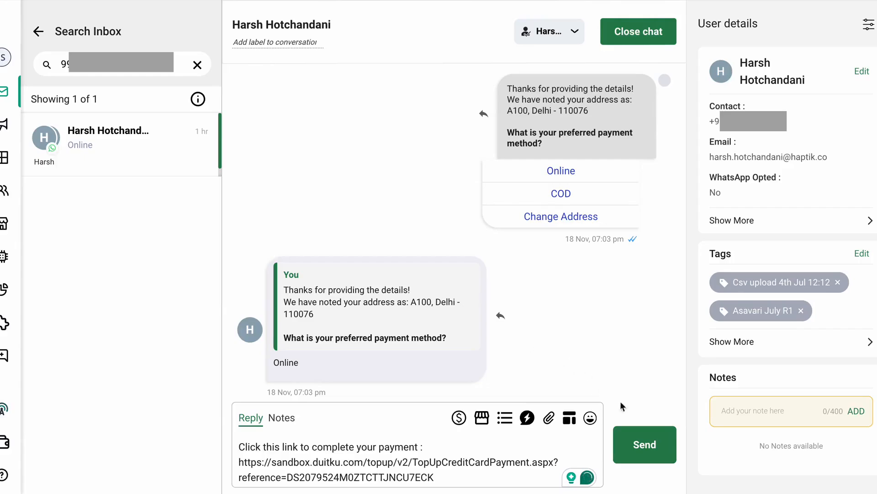
click(636, 439)
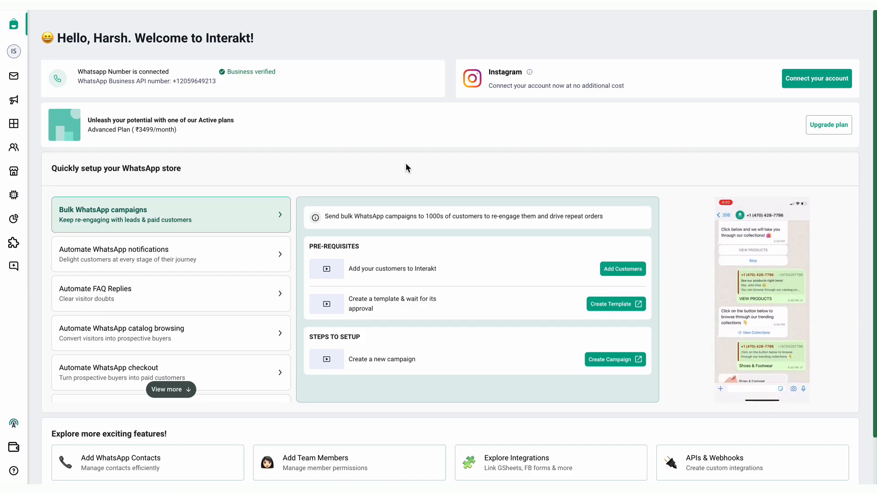
Create a new notification campaign from scratch, name it "order confirmation" and open its audience section
mouse_move(25, 101)
click(32, 108)
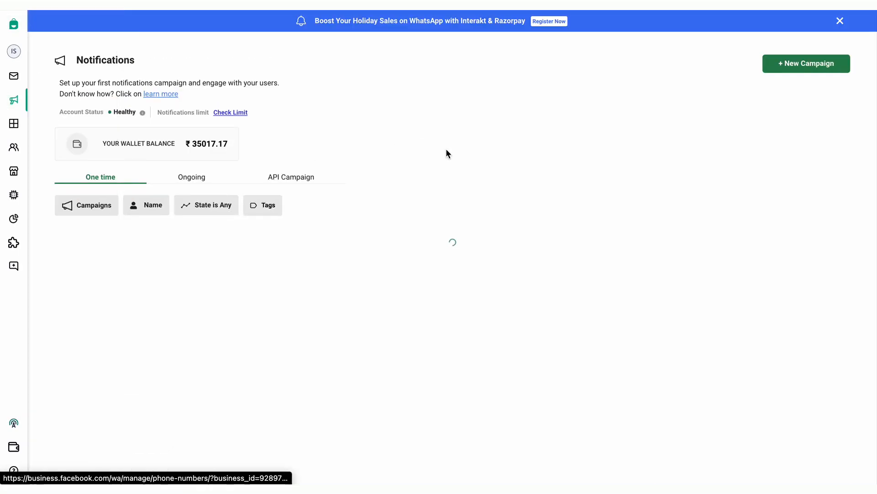
click(797, 73)
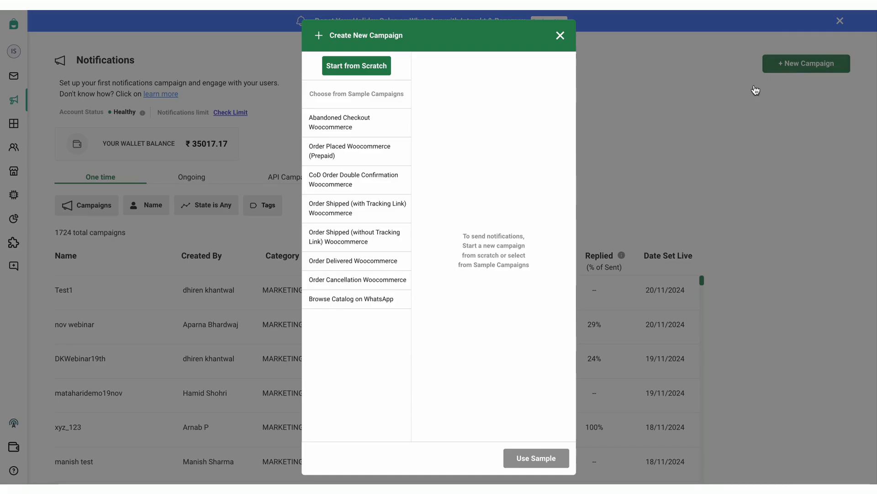
click(364, 68)
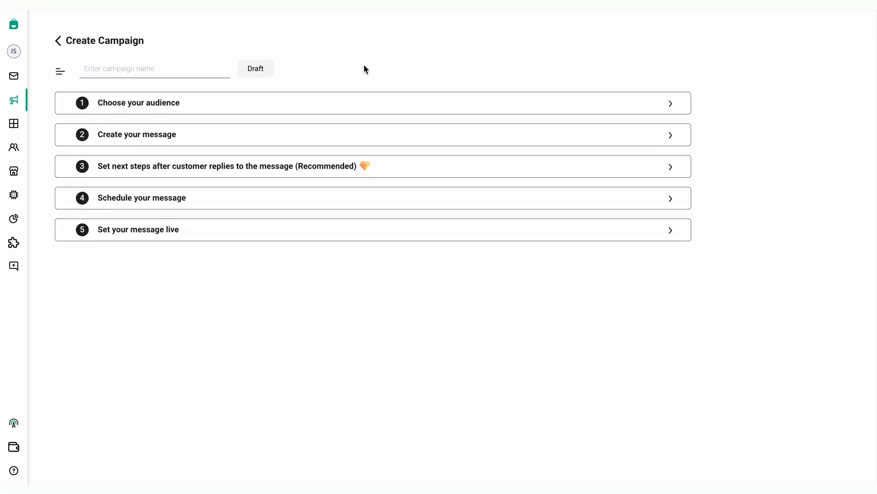
click(175, 72)
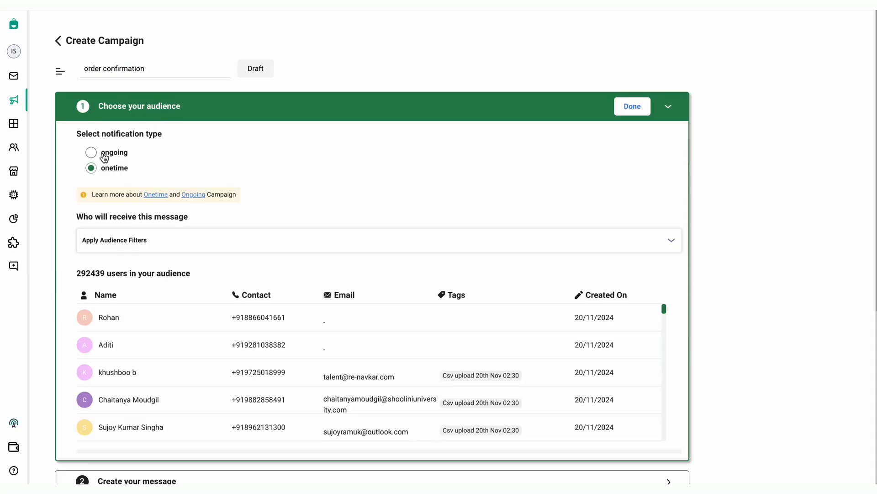
Set the campaign's notification type to ongoing
click(94, 154)
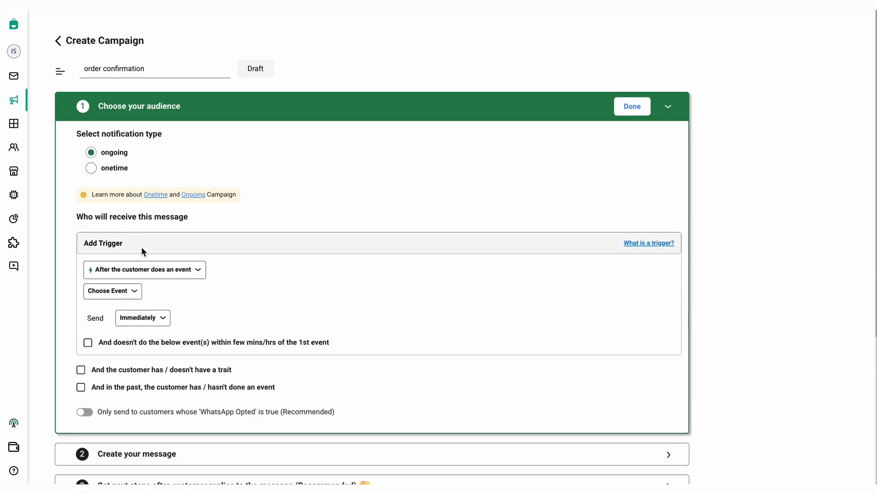
scroll(142, 247, down, 1)
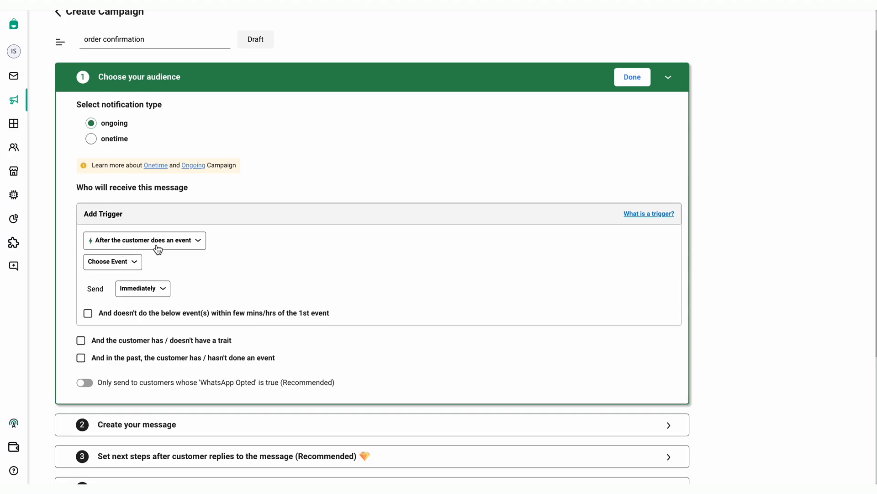
Set the campaign's trigger event to Whatsapp Order Placed
click(133, 267)
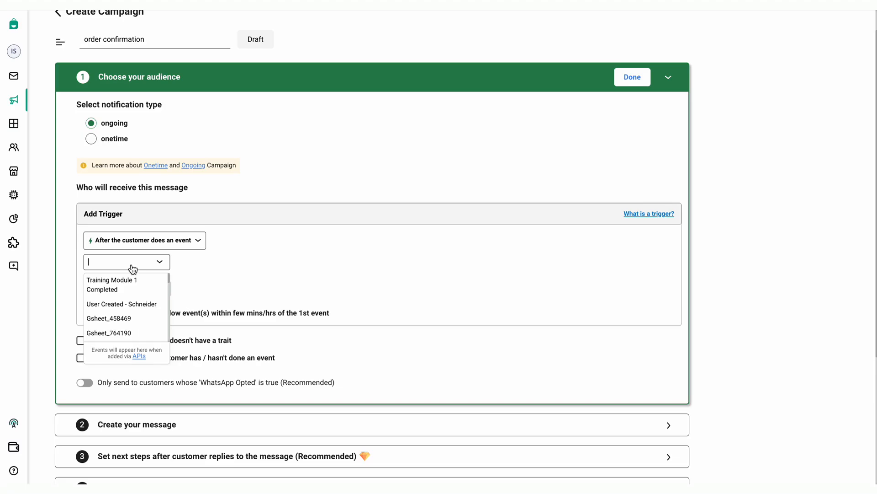
text(whatsapp order)
click(126, 279)
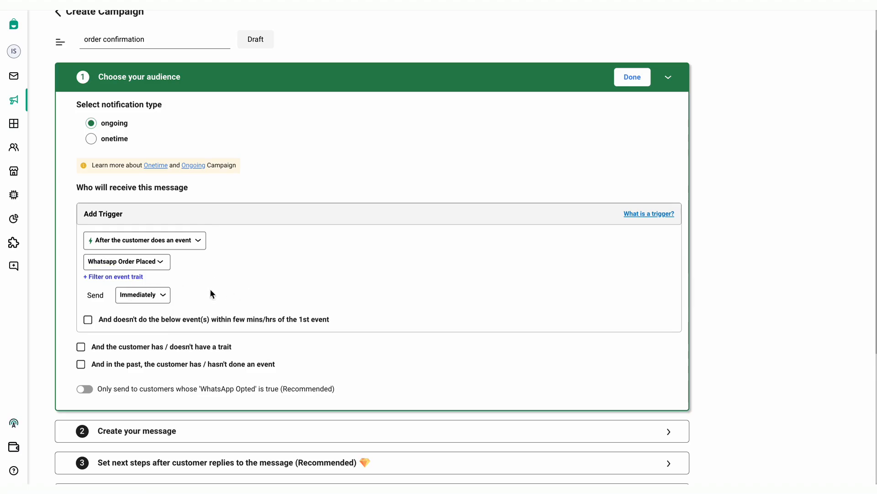
click(162, 299)
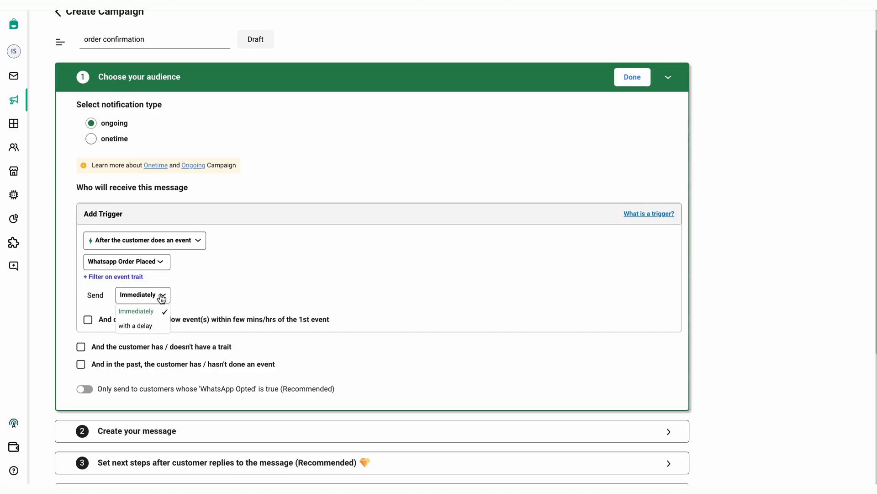
click(154, 325)
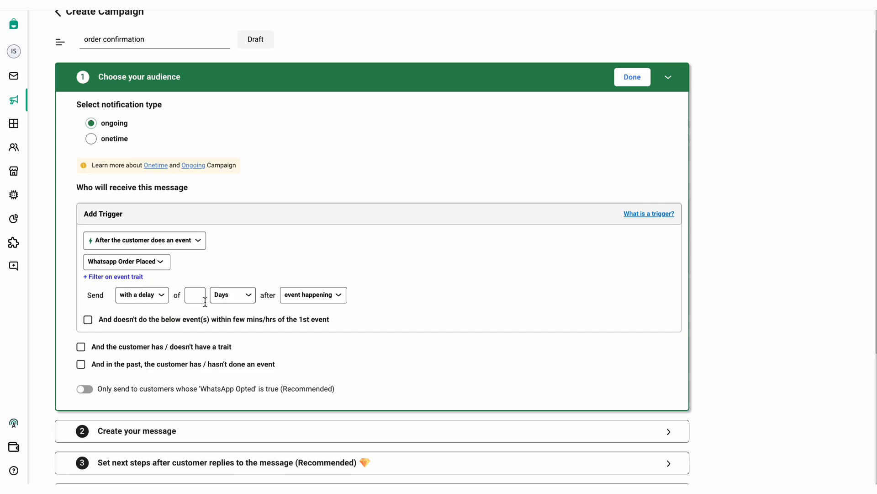
click(219, 302)
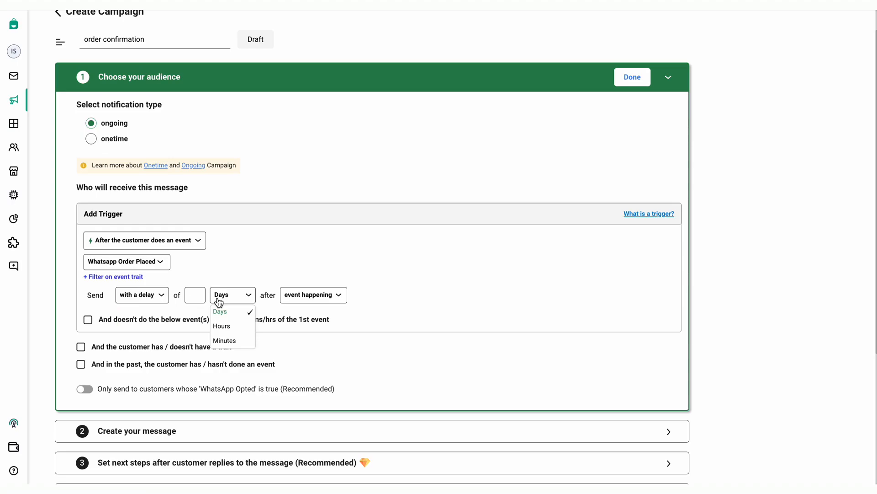
click(236, 265)
click(160, 294)
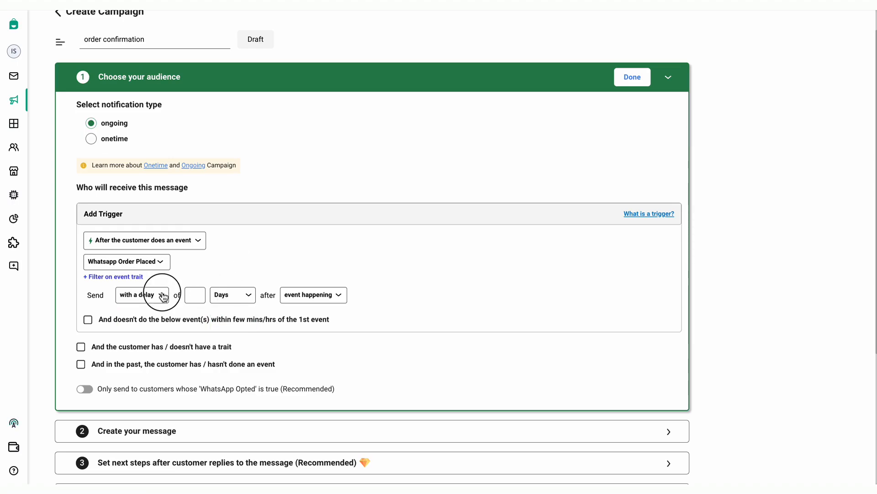
click(152, 311)
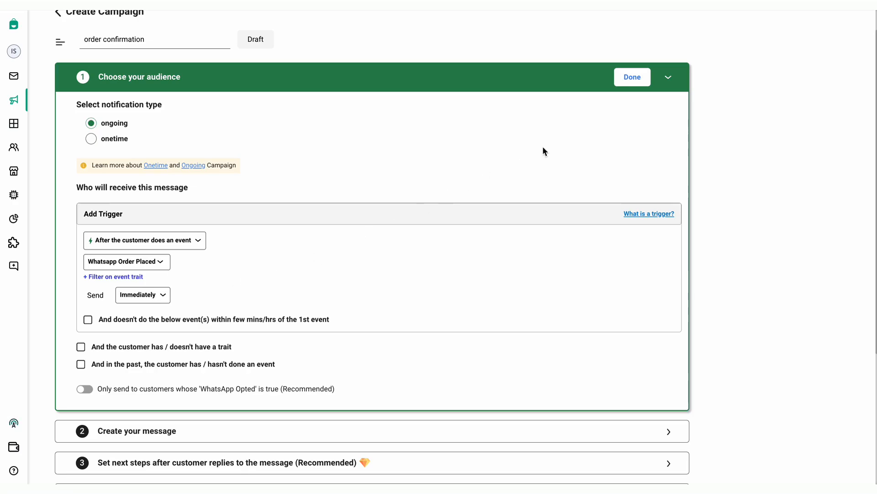
Complete the audience section and choose the "Order Placed notification (English)" template for the campaign message
click(632, 80)
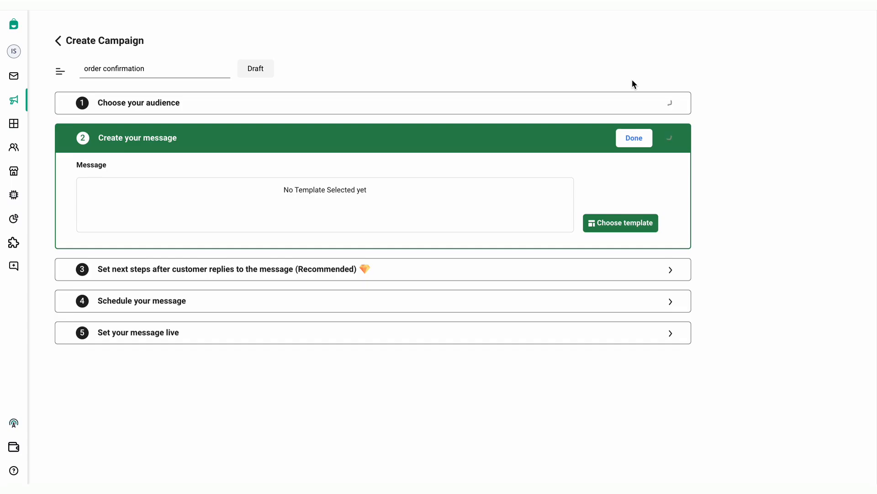
click(614, 218)
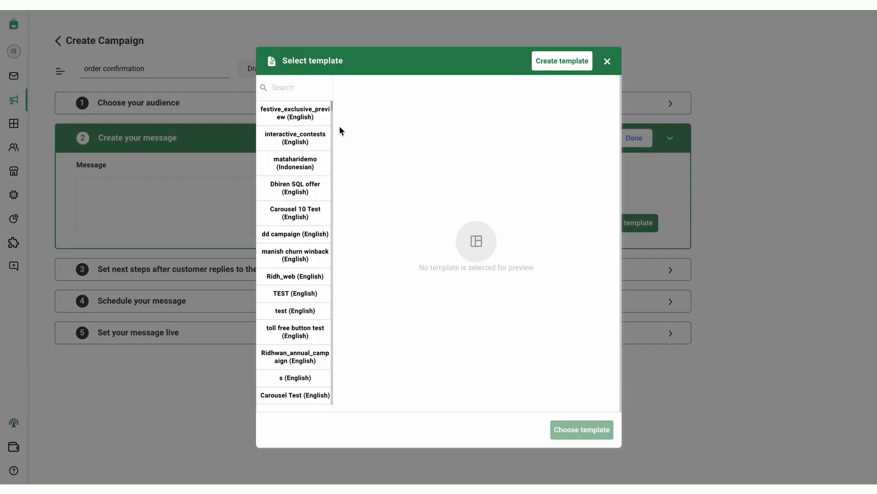
click(300, 92)
text(order plac)
click(298, 120)
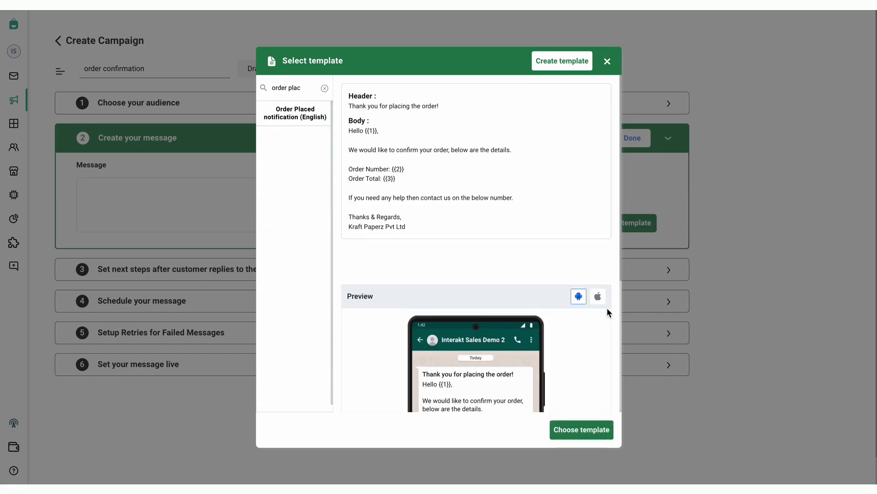
scroll(564, 300, down, 1)
click(582, 430)
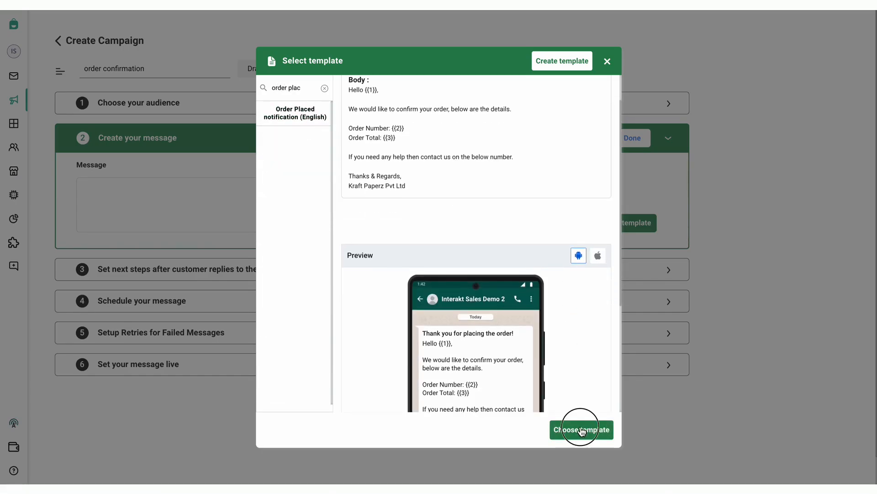
Map the message variables {{1}} to Name, {{2}} to OrderNumber and {{3}} to Total Amount, and complete the message section
scroll(452, 325, down, 3)
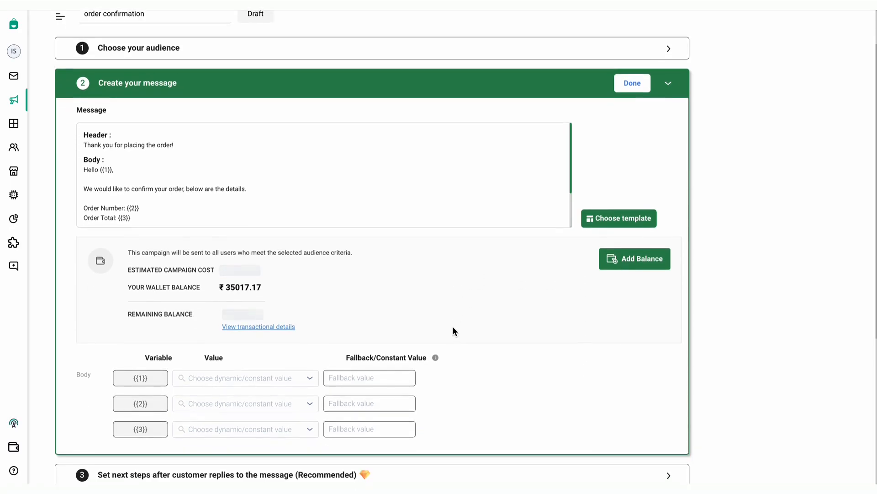
click(247, 310)
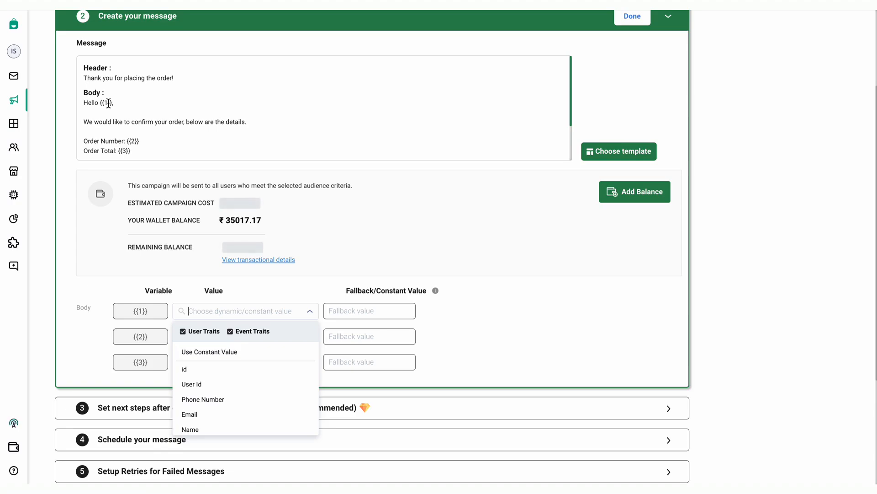
text(name)
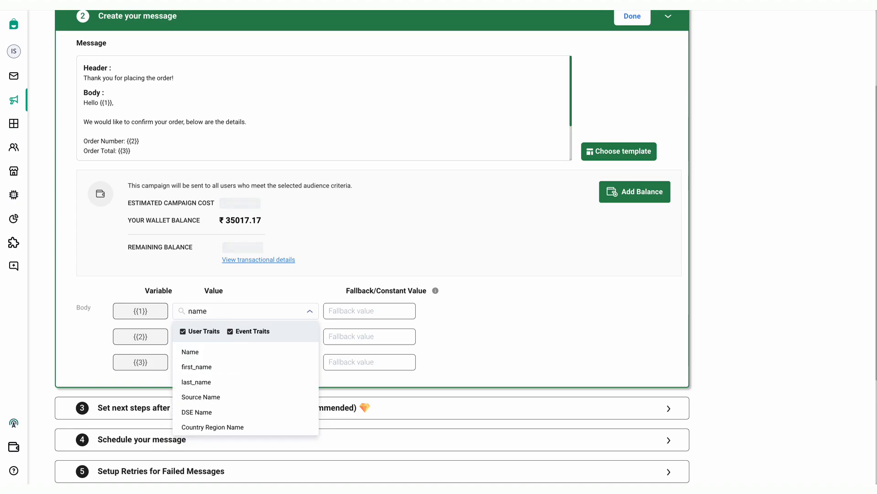
click(197, 351)
click(210, 338)
text(order)
click(223, 391)
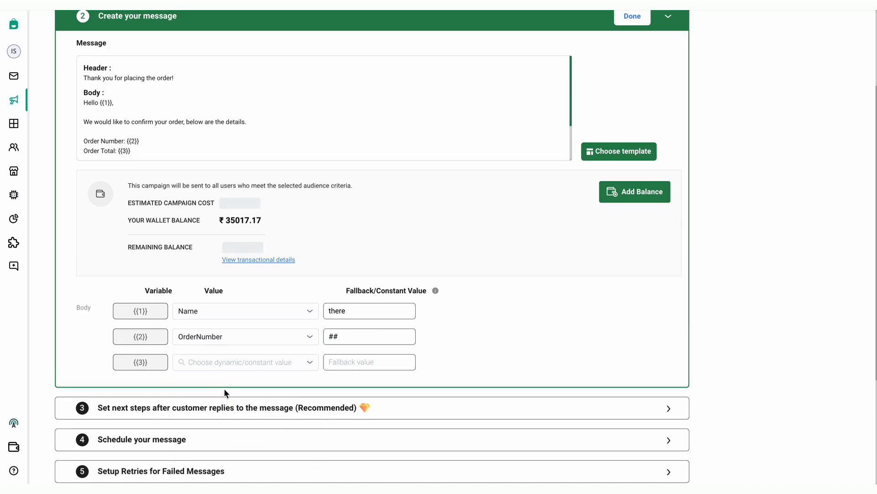
click(229, 362)
text(total)
click(229, 404)
scroll(527, 264, up, 1)
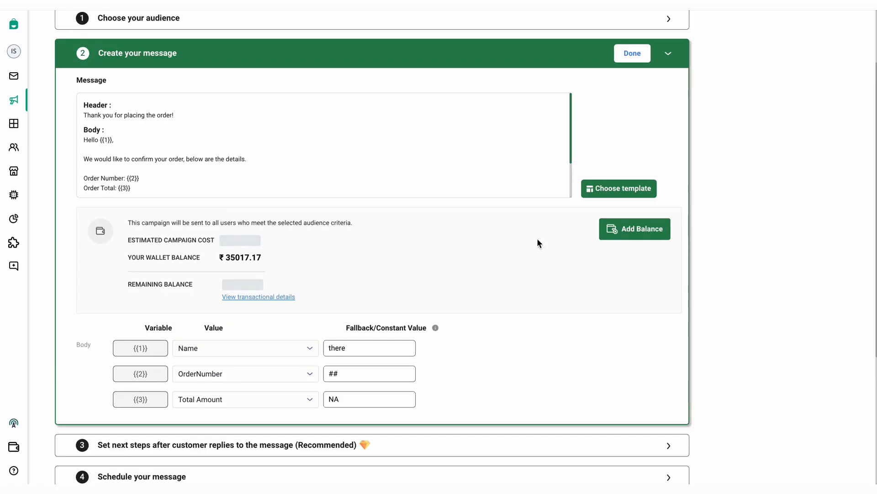
click(632, 54)
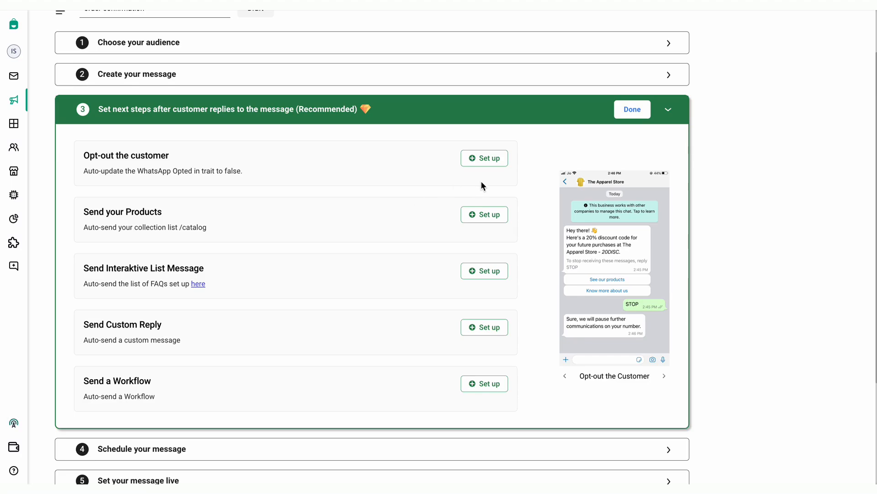
Skip the reply follow-ups, set the campaign to never stop sending, and set it live
click(633, 109)
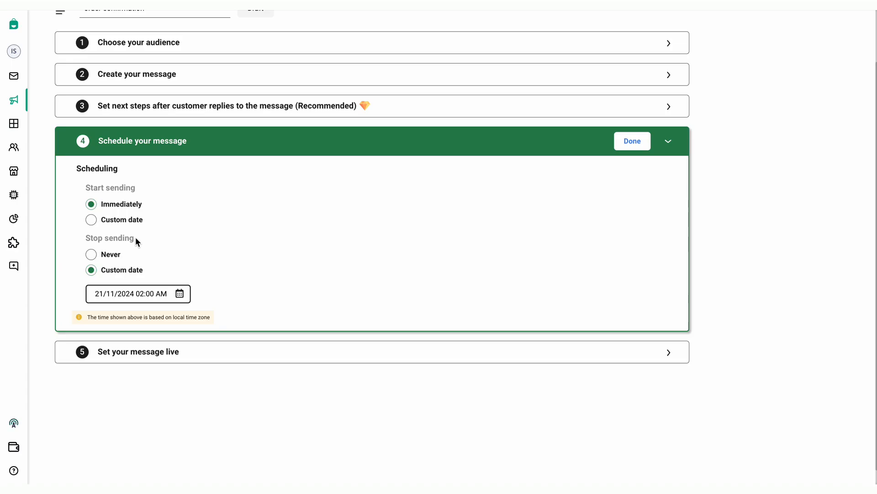
click(91, 254)
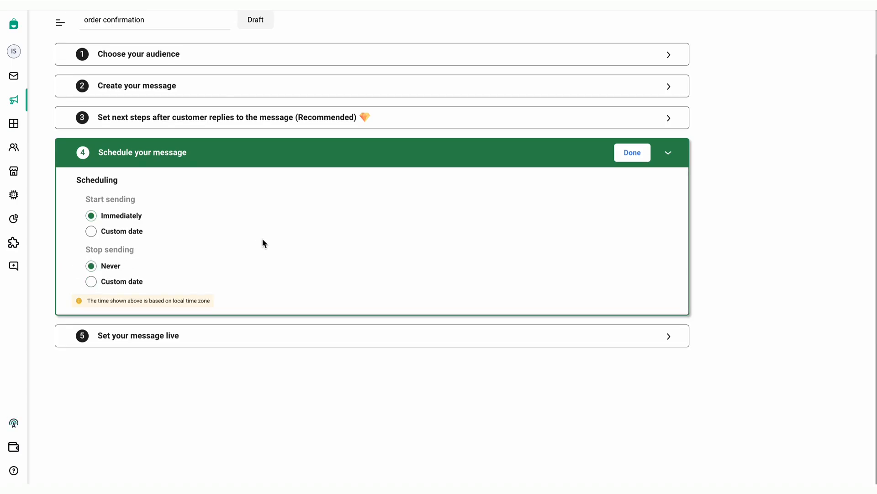
click(632, 151)
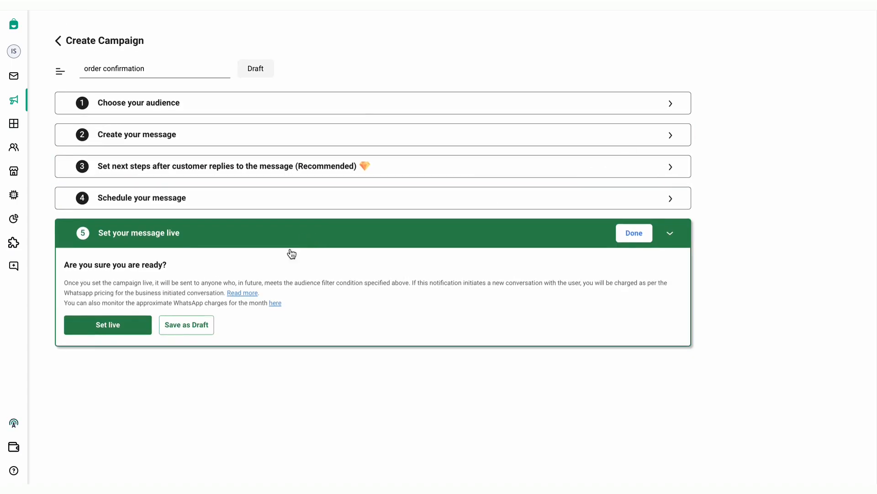
click(108, 325)
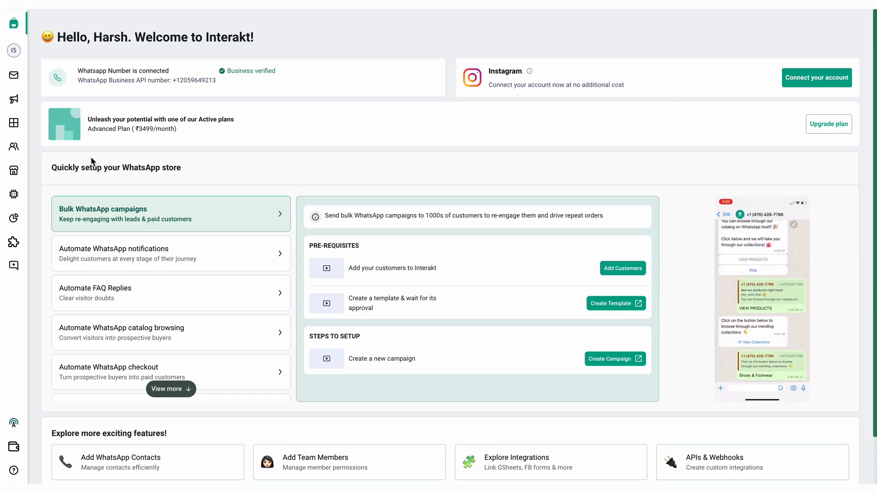
Open the mandatory steps of the commerce Auto Checkout Flow and confirm its shipping cost as Free
click(20, 169)
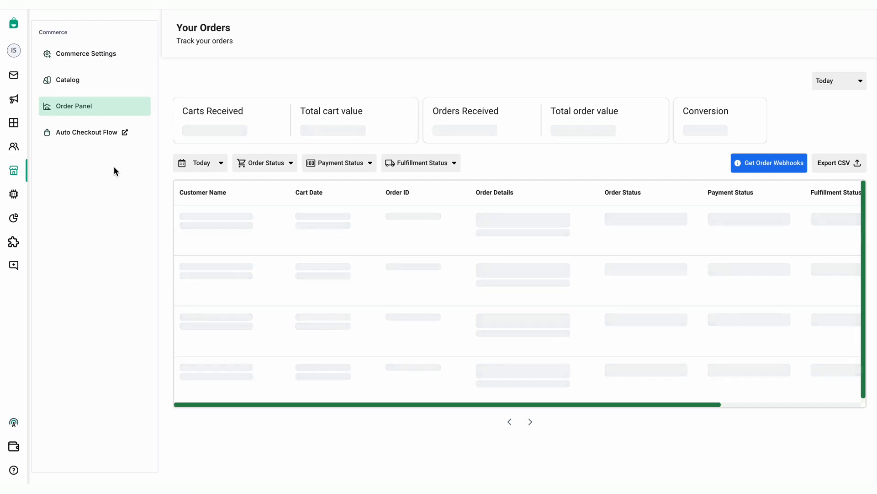
click(72, 108)
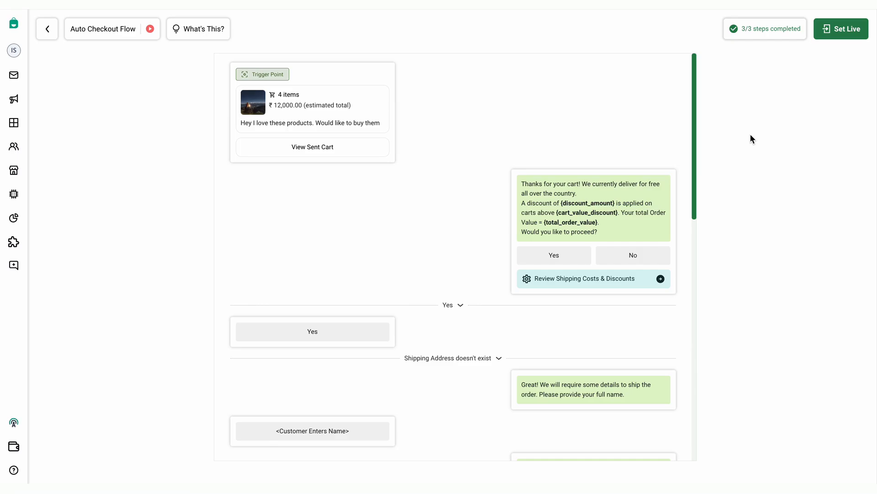
click(759, 32)
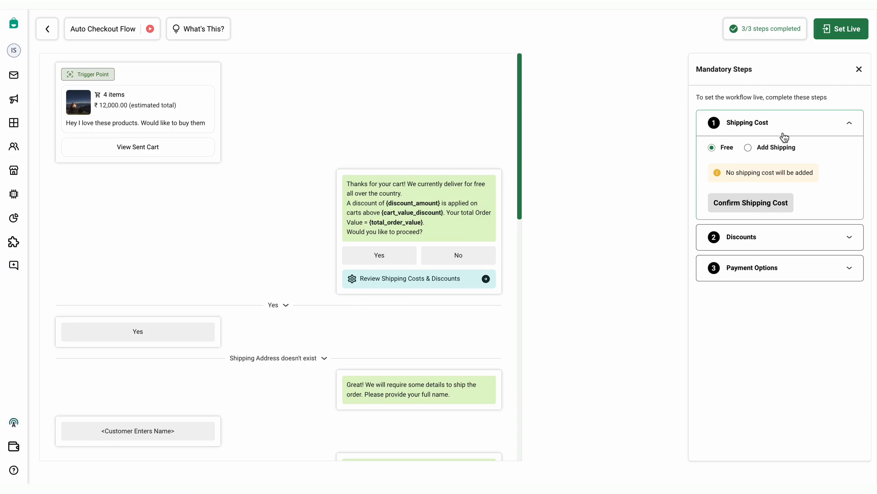
click(748, 148)
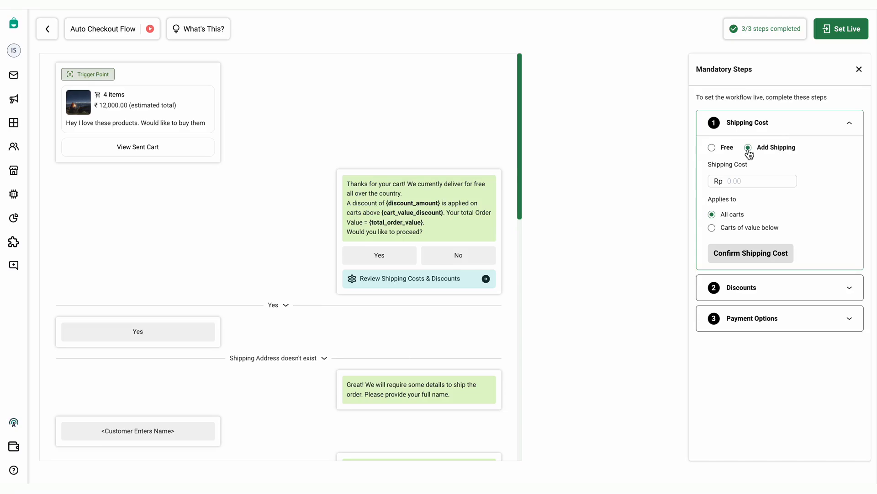
click(712, 147)
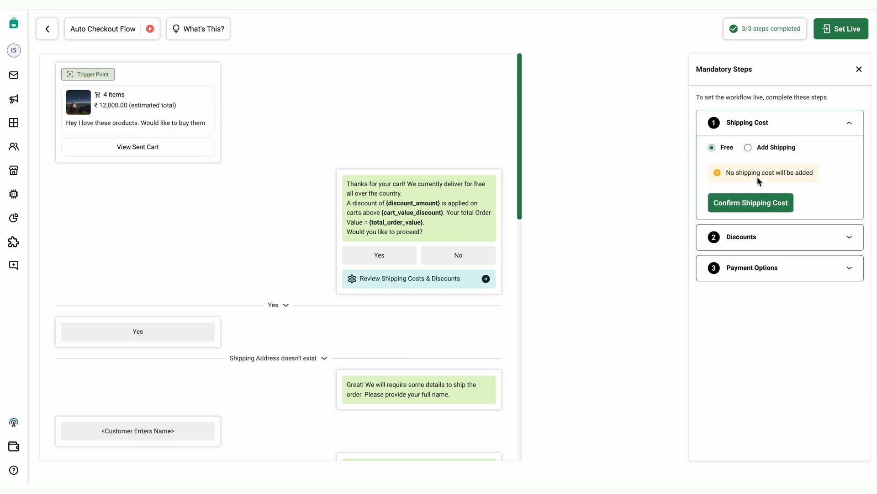
click(759, 205)
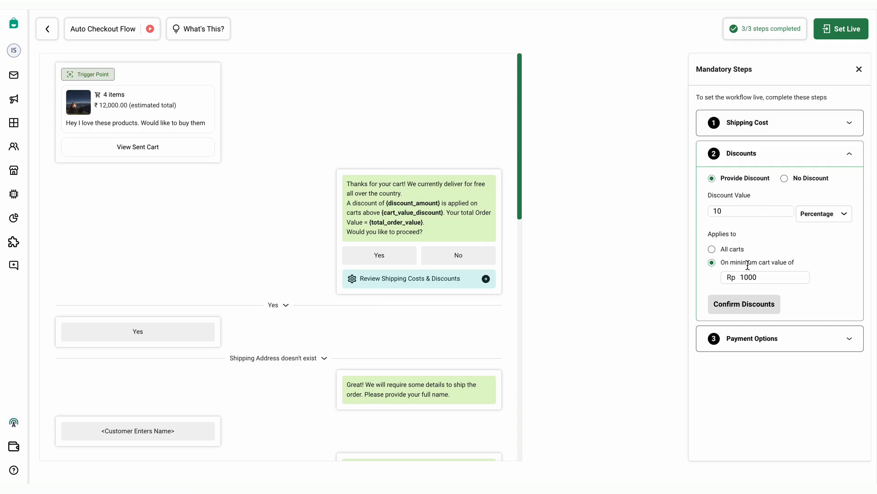
Confirm the checkout discount with a minimum cart value of Rp 10000, and confirm the payment options with Cash on Delivery cleared
text(0)
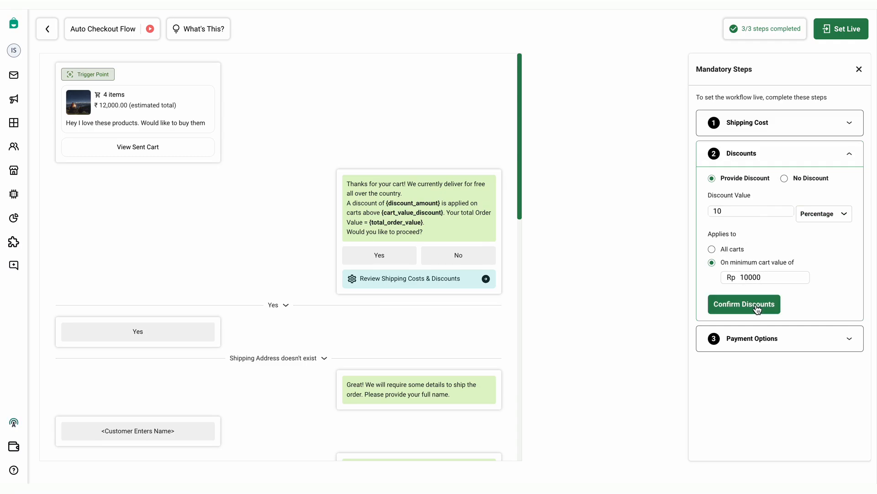
click(757, 309)
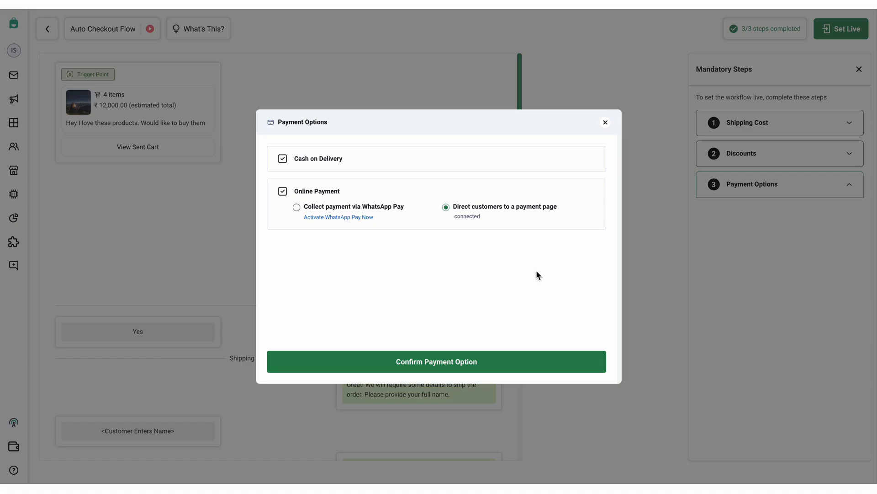
click(283, 159)
click(427, 366)
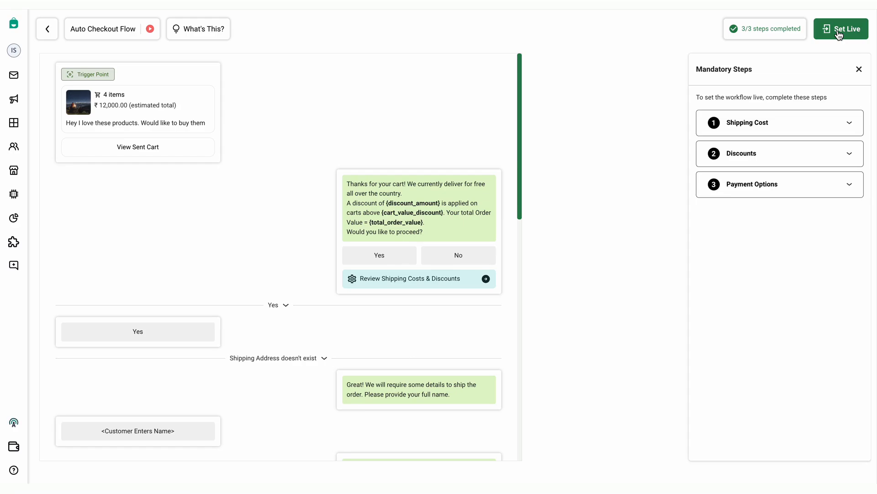
Look at the Auto Checkout Flow's explainer video, close it, and set the flow live
click(149, 29)
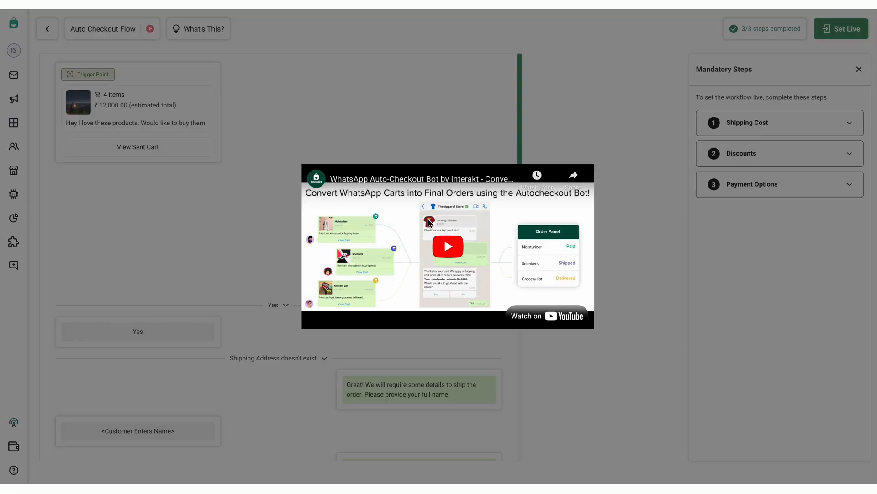
click(575, 134)
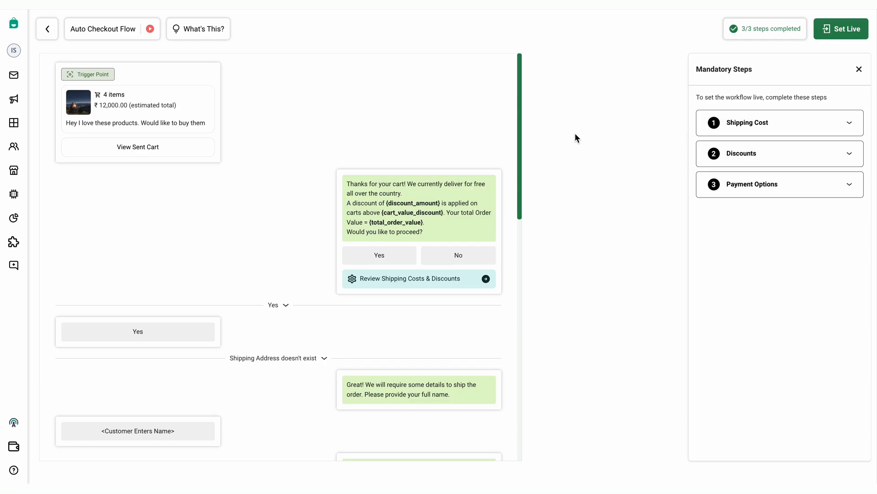
click(843, 32)
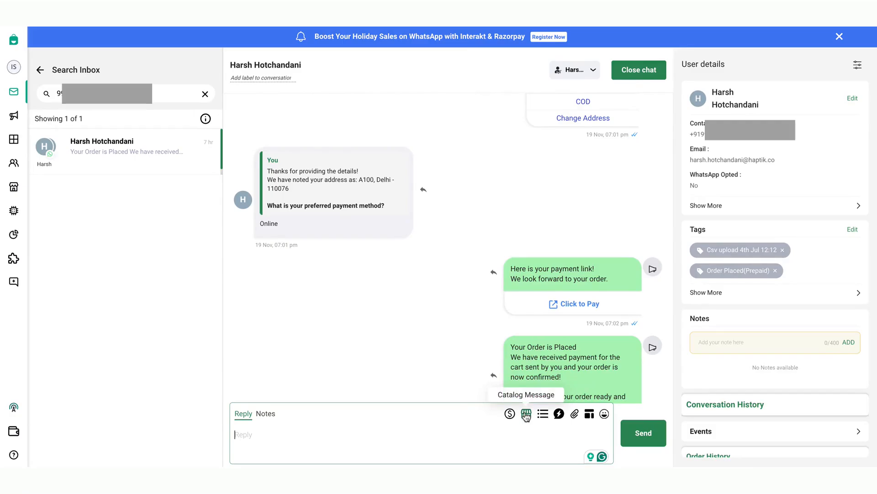
Send the customer a catalog message with the magenta top from the chat
click(527, 414)
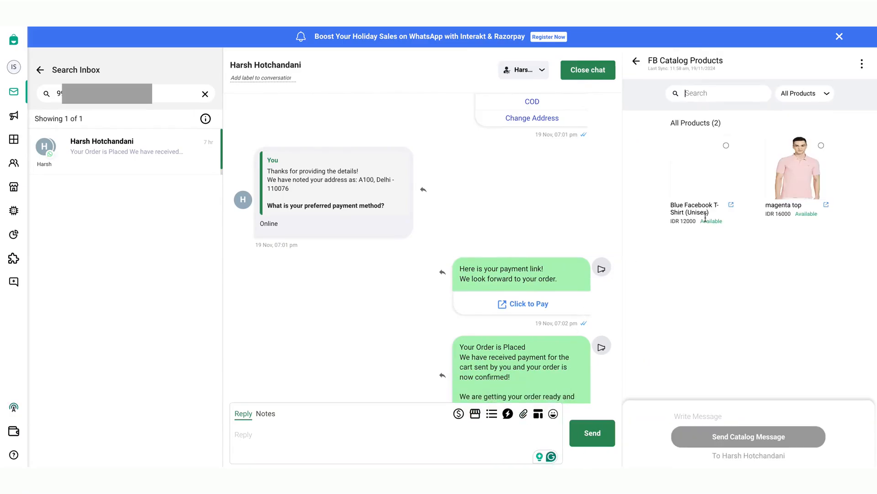
click(821, 146)
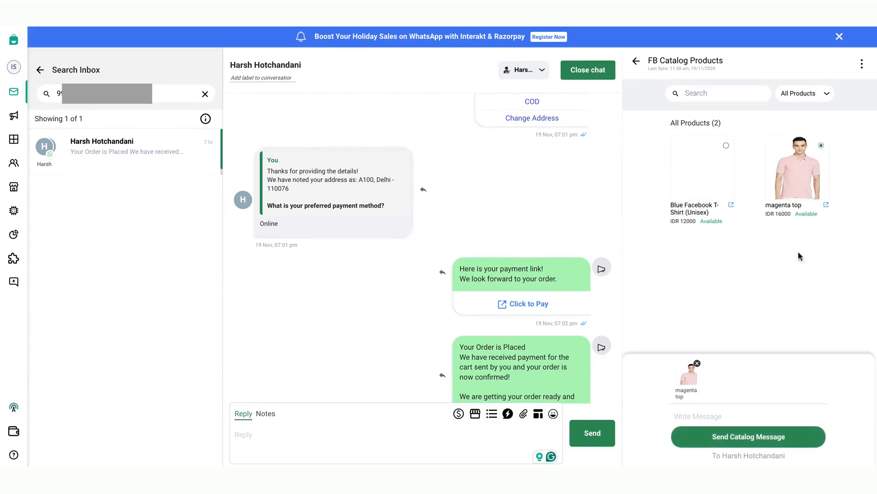
click(748, 437)
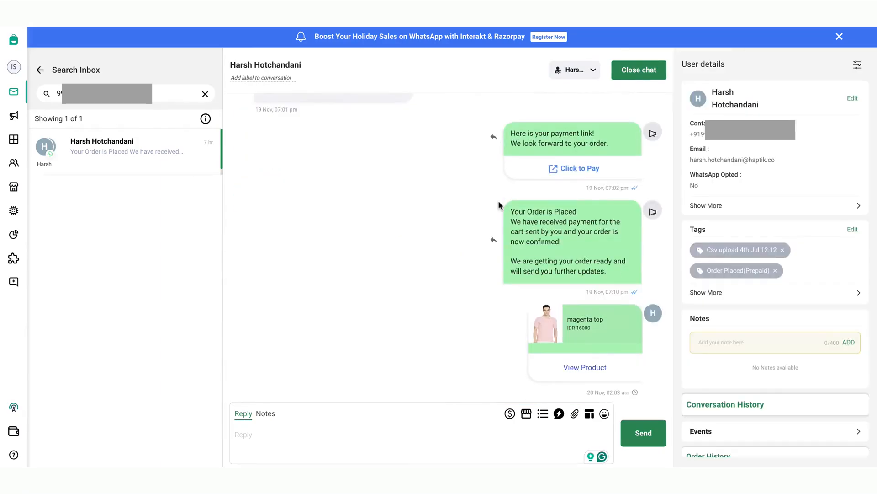